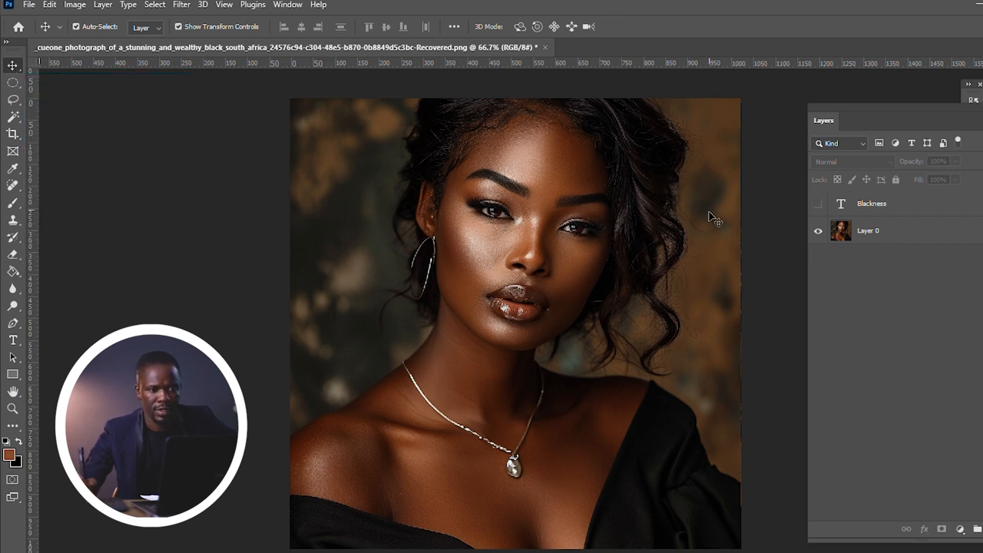
# Show the Blackness text layer, move the text down across the necklace pendant, and deselect it.
pyautogui.click(818, 204)
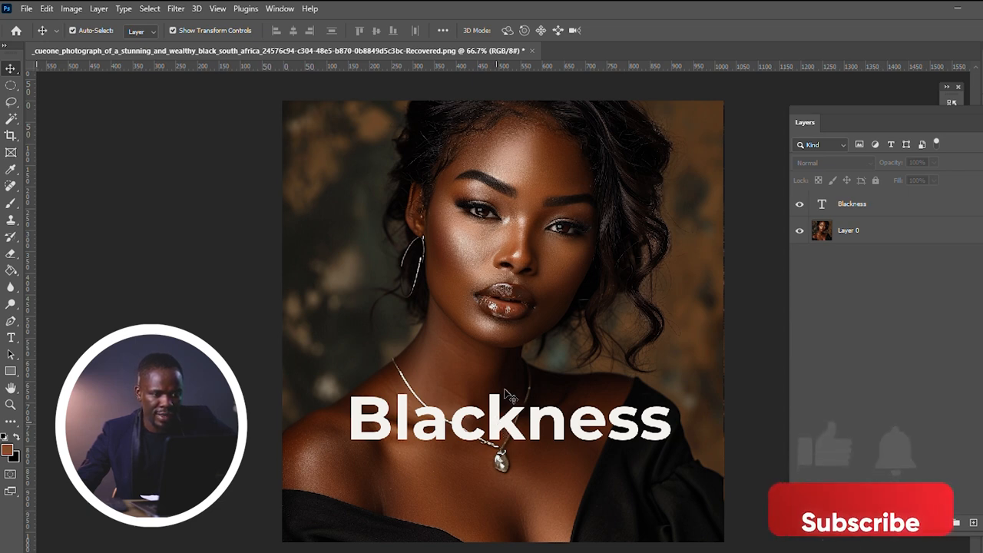
pyautogui.moveTo(501, 427); pyautogui.dragTo(490, 454)
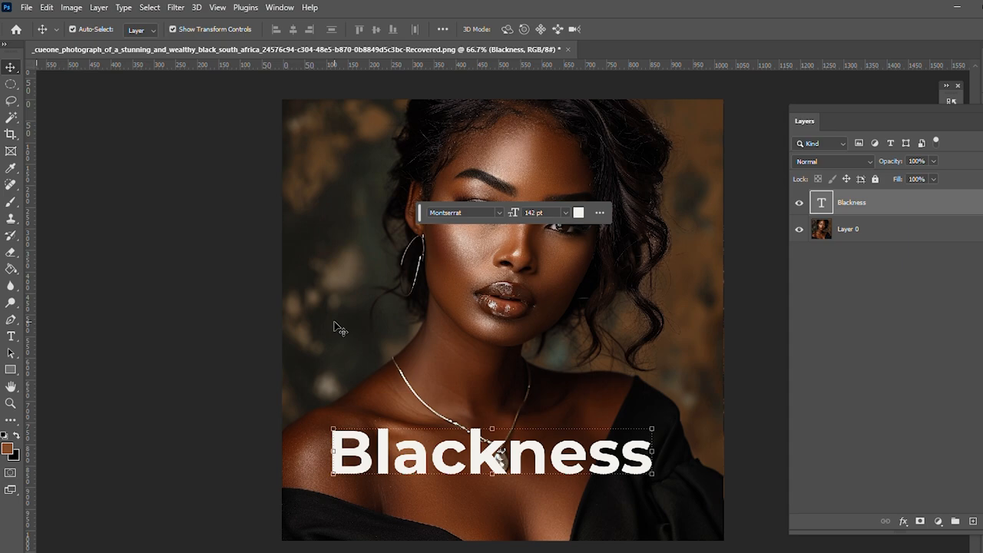
pyautogui.click(204, 207)
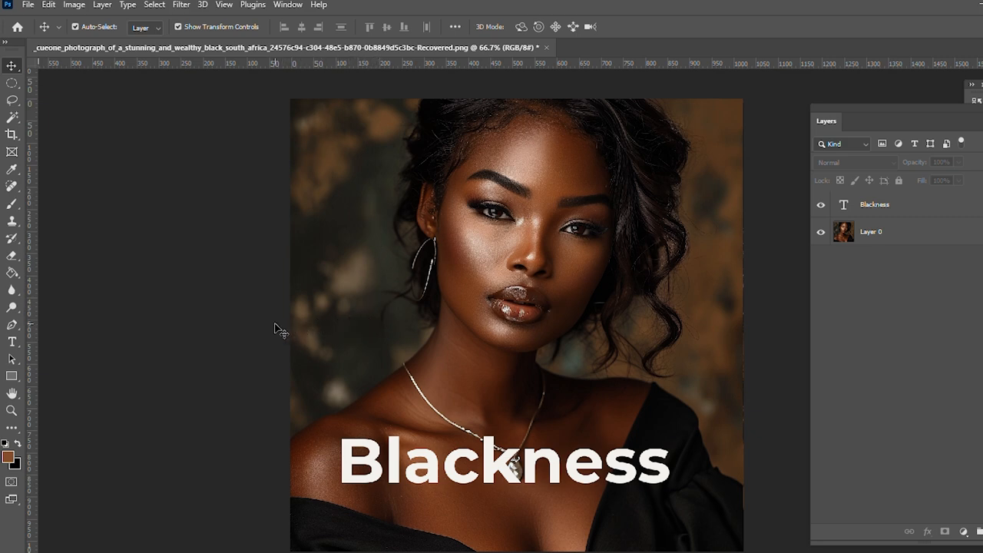
# Hide the Blackness text layer and add a new empty layer at the top of the stack.
pyautogui.click(821, 208)
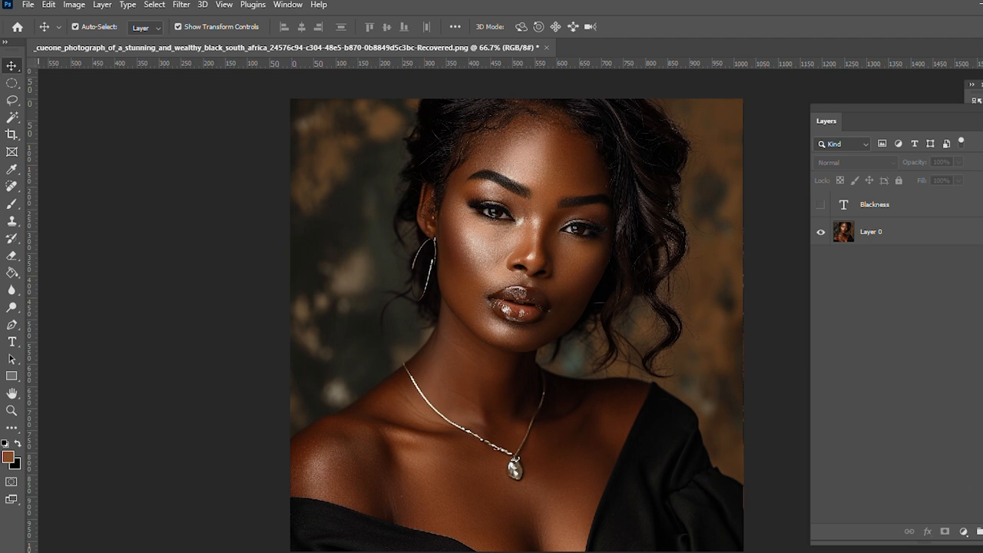
pyautogui.hotkey('ctrl', 'shift', 'alt', 'n')
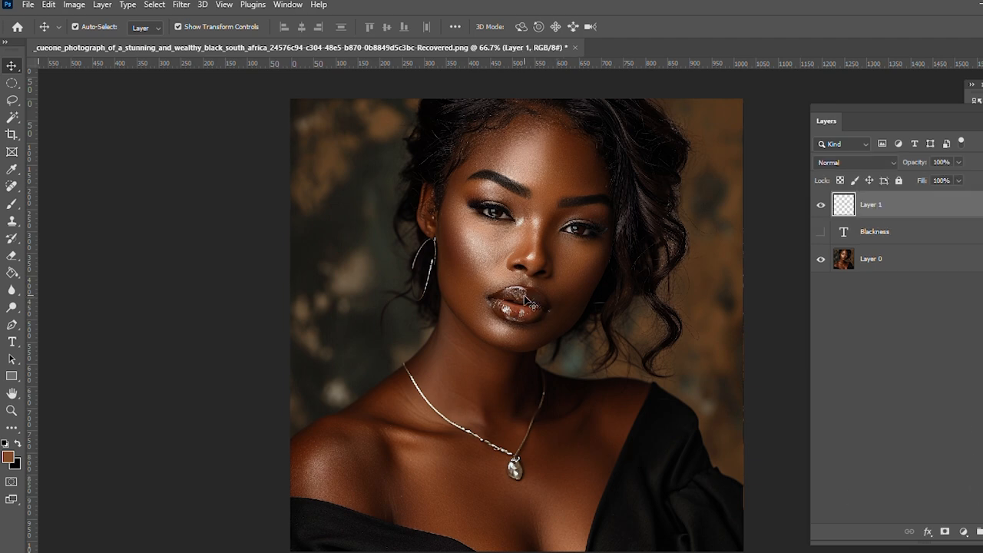
# Outline the woman's face and ear with a freehand Lasso selection.
pyautogui.click(11, 101)
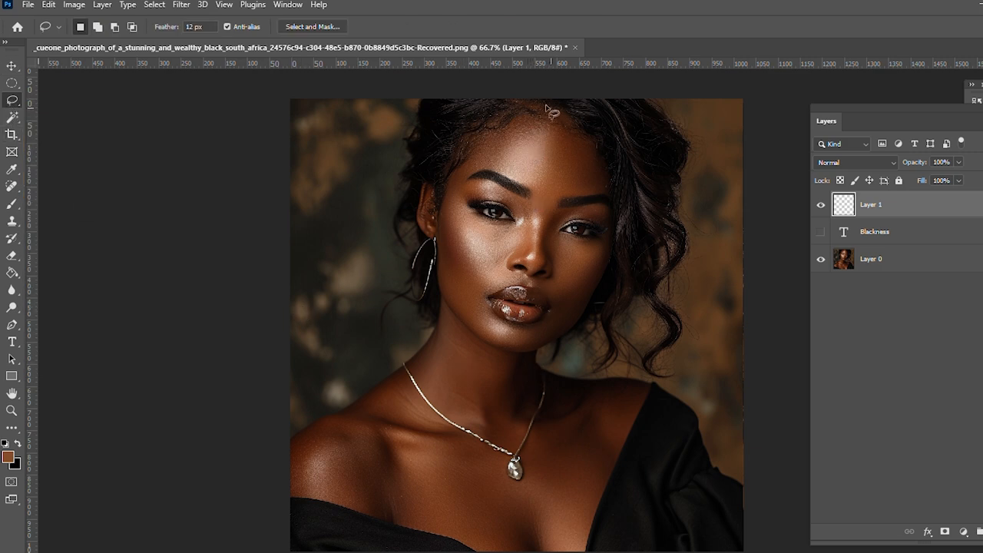
pyautogui.moveTo(547, 107)
pyautogui.mouseDown()
pyautogui.moveTo(477, 132)
pyautogui.moveTo(438, 192)
pyautogui.moveTo(418, 203)
pyautogui.mouseUp()
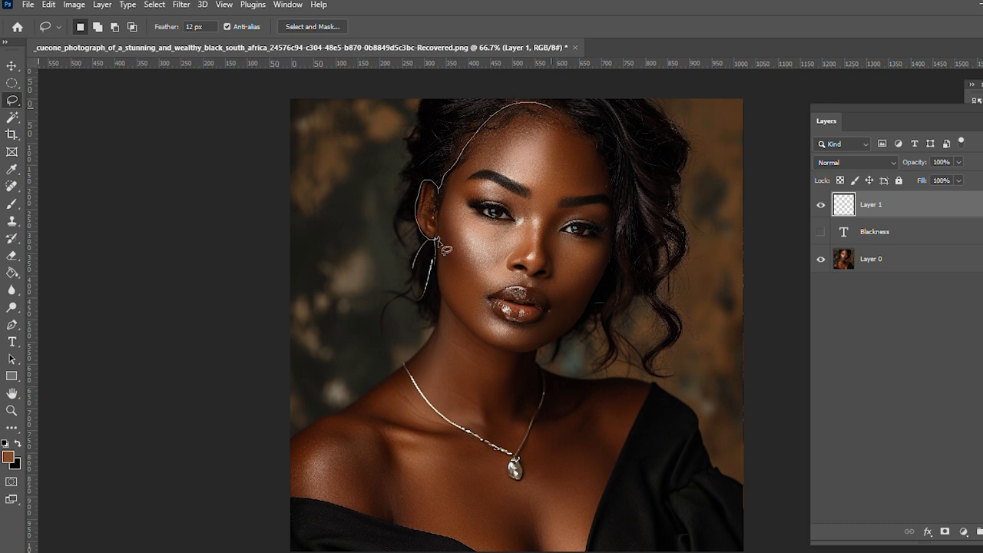
pyautogui.moveTo(435, 242)
pyautogui.mouseDown()
pyautogui.moveTo(437, 290)
pyautogui.moveTo(461, 326)
pyautogui.moveTo(498, 350)
pyautogui.moveTo(533, 350)
pyautogui.moveTo(605, 306)
pyautogui.moveTo(613, 191)
pyautogui.moveTo(603, 147)
pyautogui.moveTo(579, 112)
pyautogui.moveTo(479, 131)
pyautogui.mouseUp()
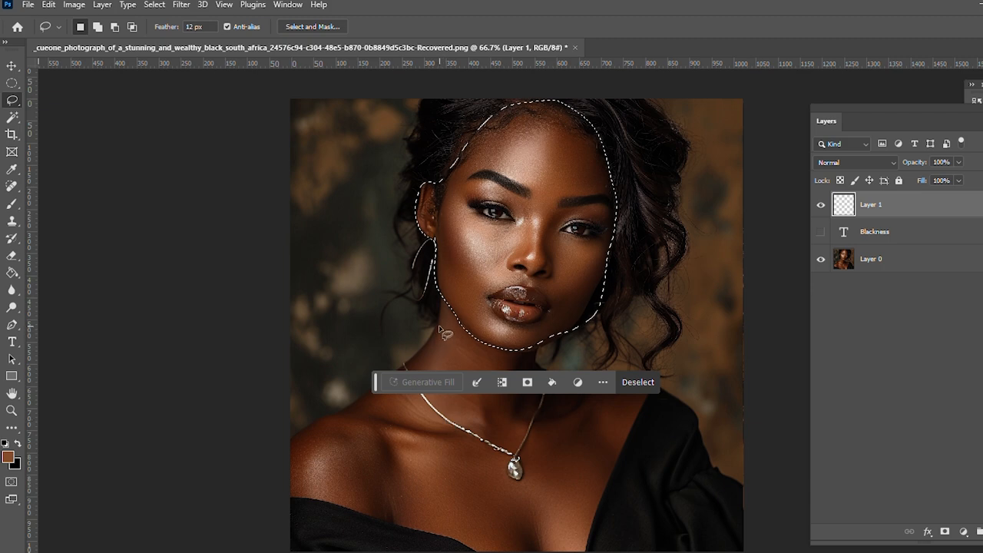
# Replace the face selection with freehand Lasso outlines around the neck and chest, and try another from beside the forehead.
pyautogui.moveTo(444, 308)
pyautogui.mouseDown()
pyautogui.moveTo(405, 372)
pyautogui.moveTo(422, 406)
pyautogui.moveTo(488, 485)
pyautogui.moveTo(536, 494)
pyautogui.moveTo(556, 413)
pyautogui.moveTo(554, 375)
pyautogui.moveTo(531, 353)
pyautogui.moveTo(510, 363)
pyautogui.moveTo(446, 309)
pyautogui.mouseUp()
pyautogui.moveTo(644, 409)
pyautogui.mouseDown()
pyautogui.moveTo(614, 384)
pyautogui.moveTo(574, 424)
pyautogui.moveTo(554, 503)
pyautogui.moveTo(627, 525)
pyautogui.moveTo(665, 419)
pyautogui.mouseUp()
pyautogui.moveTo(407, 427)
pyautogui.mouseDown()
pyautogui.moveTo(378, 431)
pyautogui.moveTo(348, 462)
pyautogui.moveTo(402, 506)
pyautogui.moveTo(462, 530)
pyautogui.moveTo(513, 465)
pyautogui.moveTo(441, 403)
pyautogui.mouseUp()
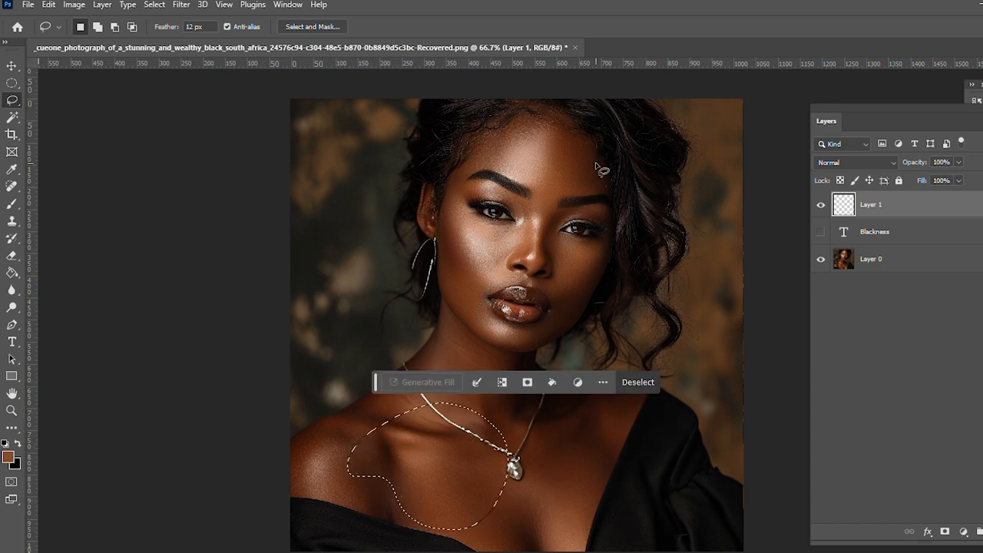
pyautogui.moveTo(597, 168)
pyautogui.mouseDown()
pyautogui.moveTo(497, 124)
pyautogui.moveTo(438, 215)
pyautogui.moveTo(603, 308)
pyautogui.moveTo(596, 157)
pyautogui.mouseUp()
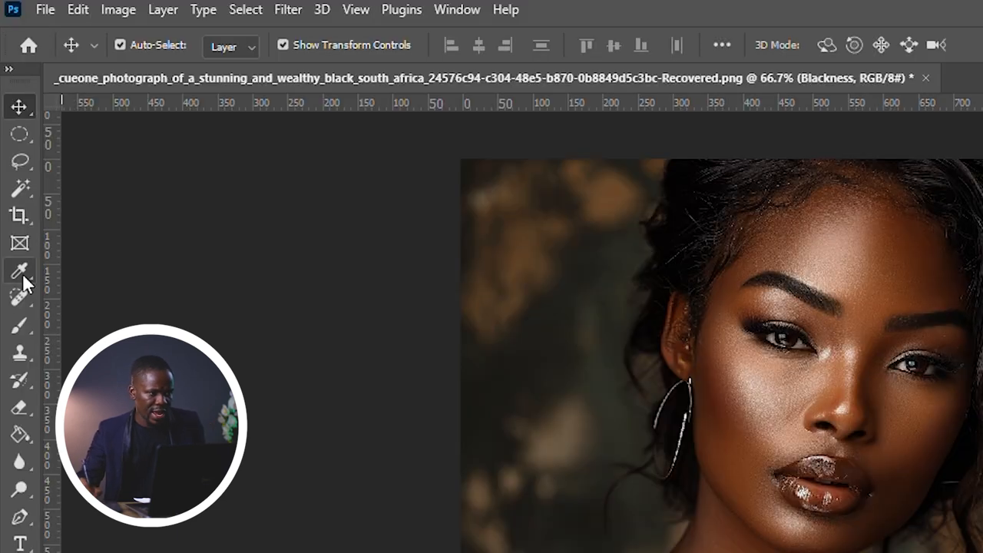
# Try text colours for Blackness by sampling the skin of the cheek, forehead and chest.
pyautogui.click(19, 270)
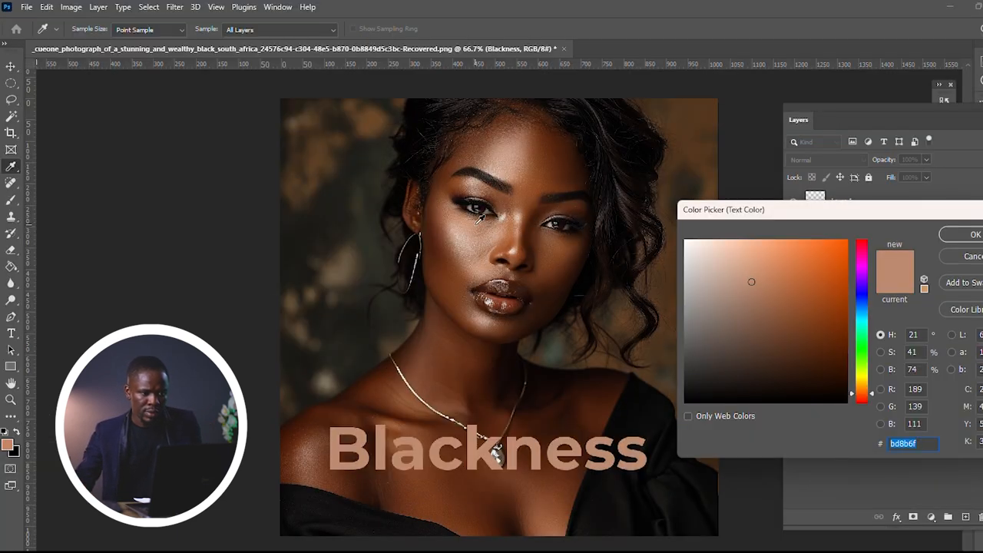
pyautogui.click(472, 230)
pyautogui.click(528, 156)
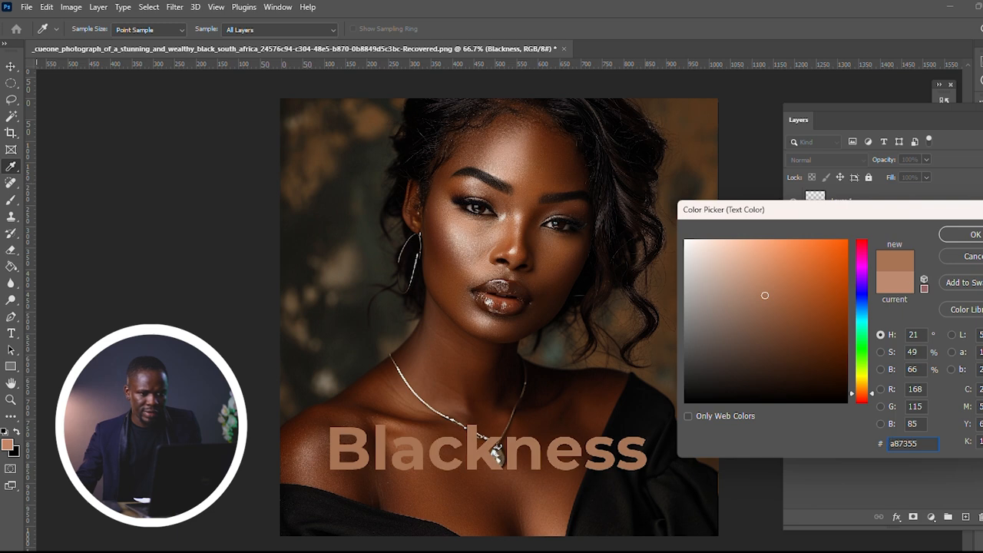
pyautogui.click(478, 397)
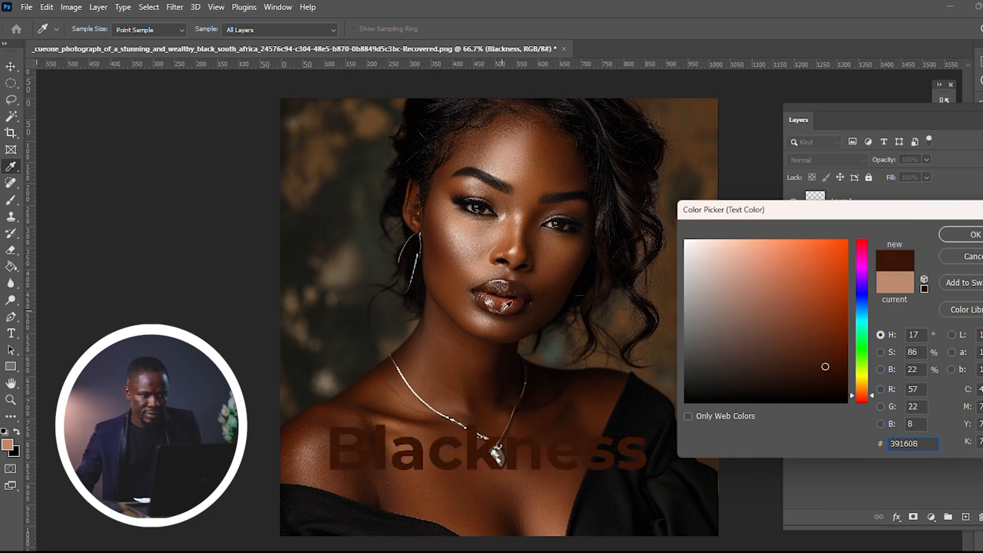
# Sample a reddish brown, RGB 140, 70, 48, from the lips as the Blackness text colour.
pyautogui.click(495, 301)
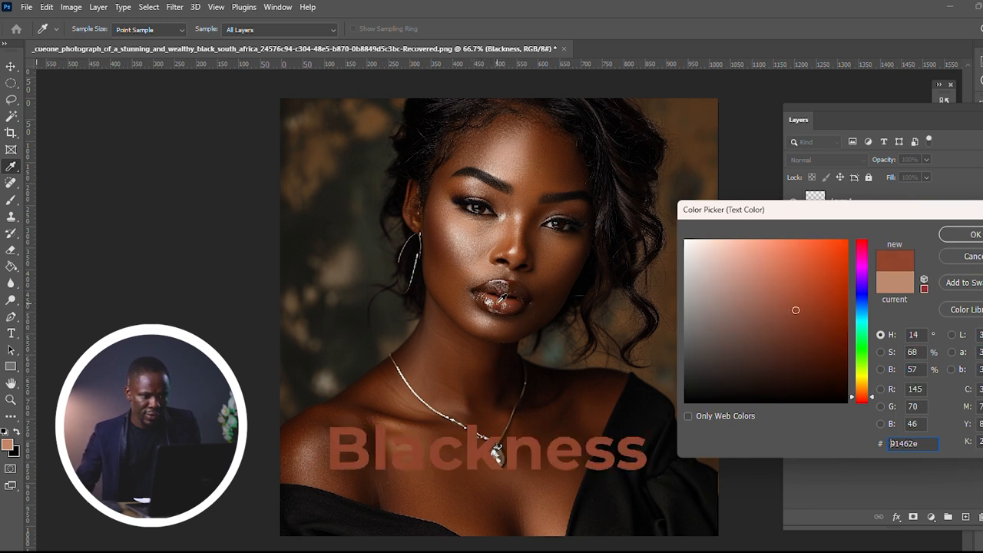
pyautogui.click(497, 458)
pyautogui.click(500, 301)
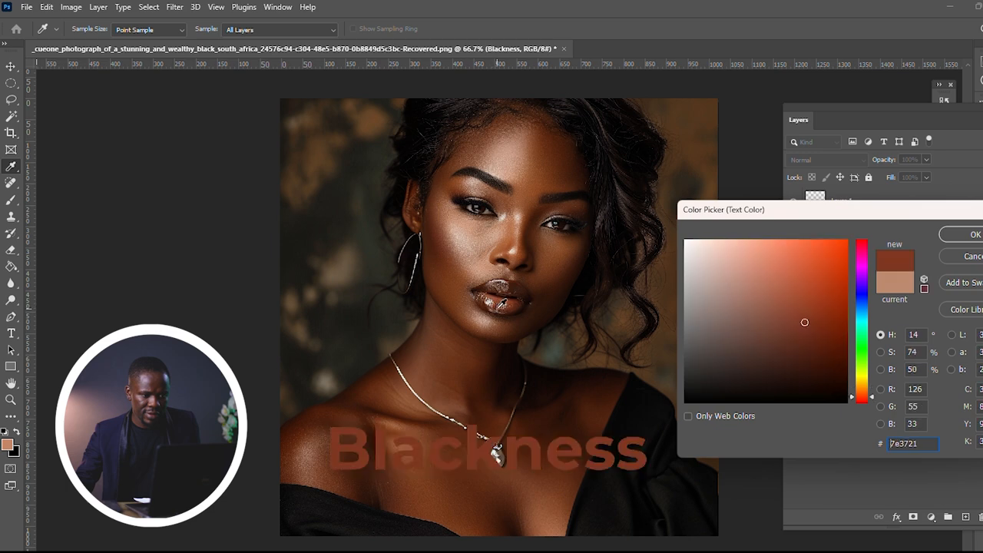
pyautogui.click(501, 299)
pyautogui.click(507, 298)
pyautogui.click(514, 297)
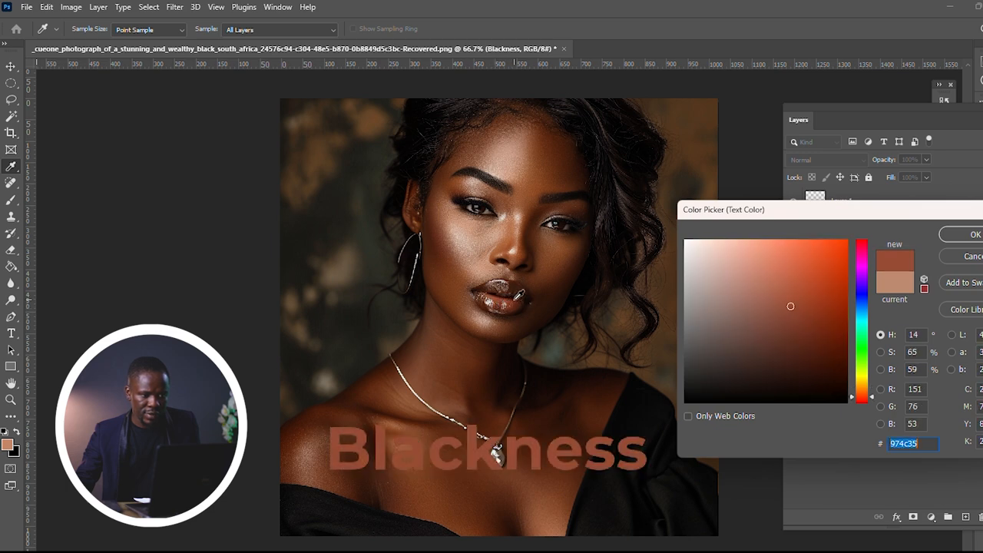
pyautogui.click(516, 295)
pyautogui.click(498, 297)
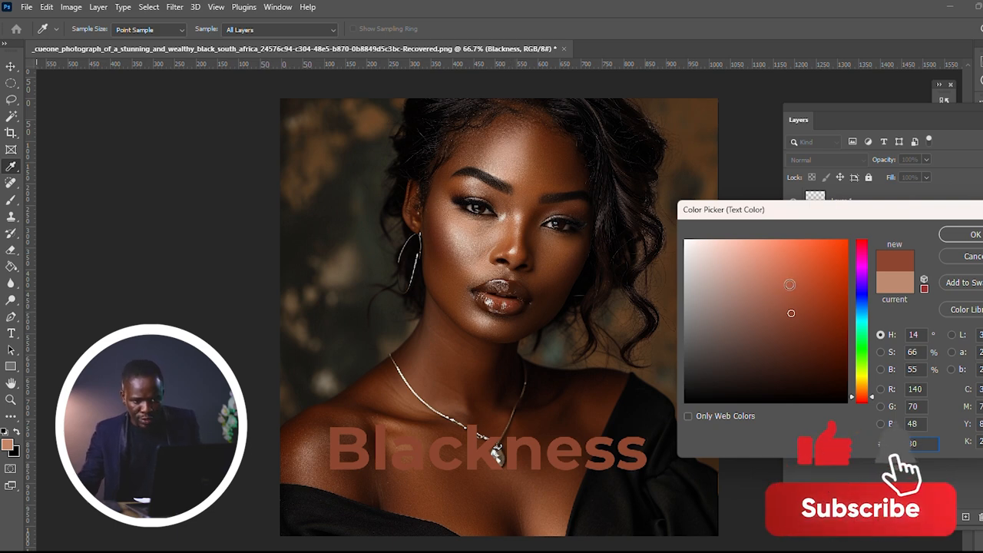
# Brighten the Blackness text colour to coral f9825d and apply it.
pyautogui.click(795, 245)
pyautogui.click(764, 246)
pyautogui.click(746, 246)
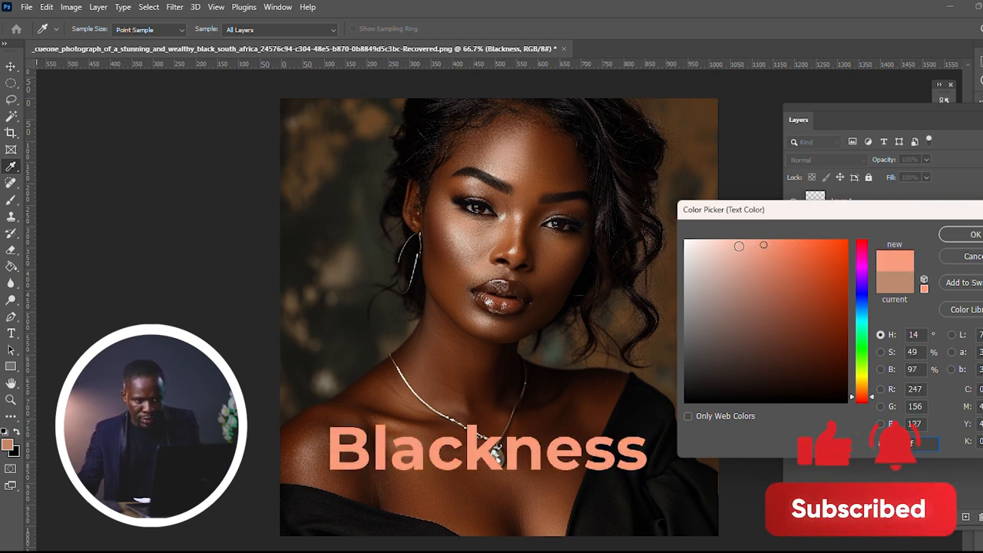
pyautogui.click(774, 249)
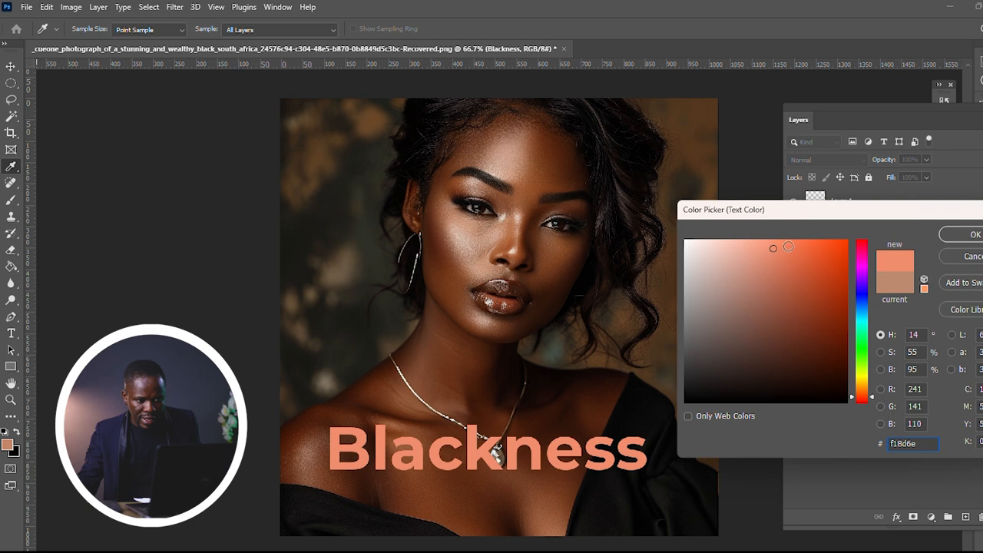
pyautogui.click(788, 244)
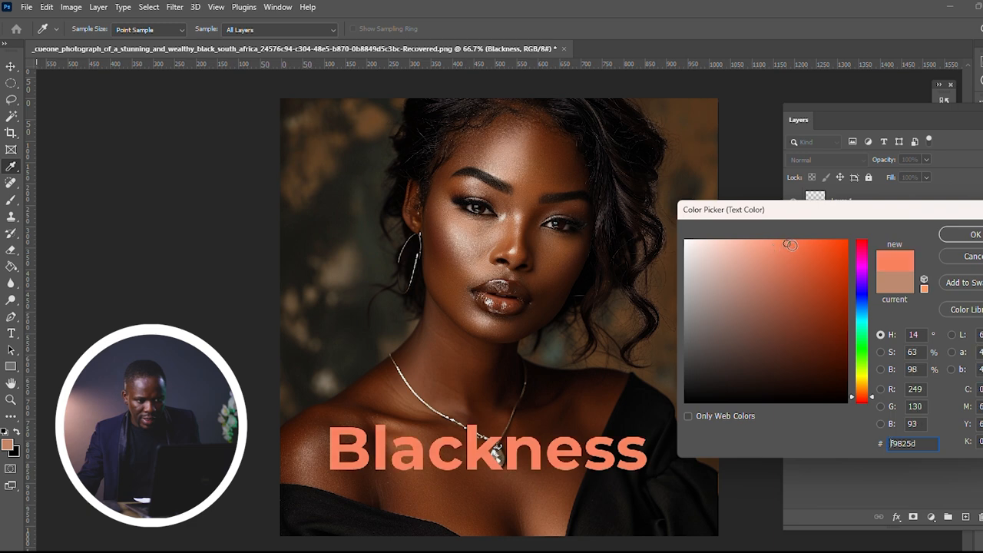
pyautogui.click(974, 235)
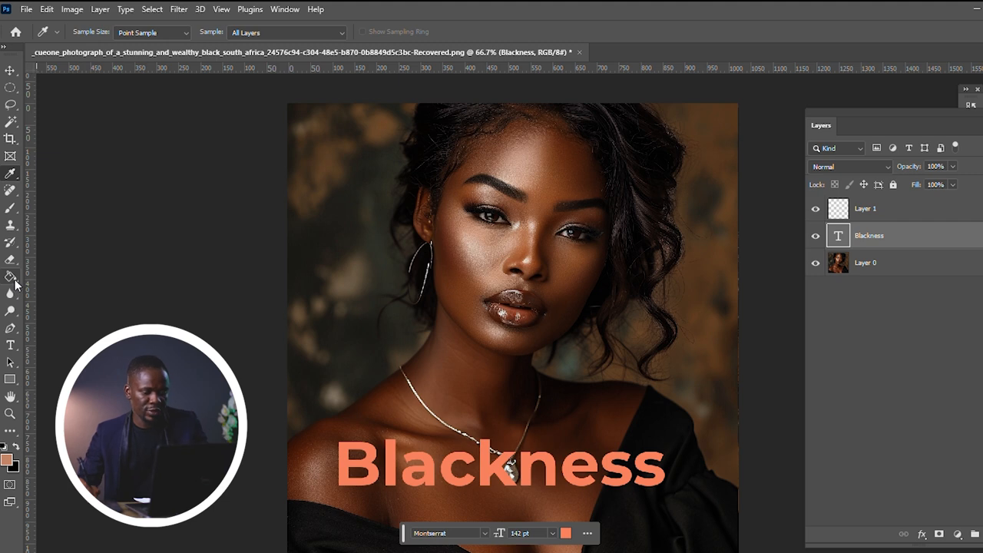
# Start a crop with the Ratio preset and widen the crop box on both sides, past the photo's edges.
pyautogui.press('c')
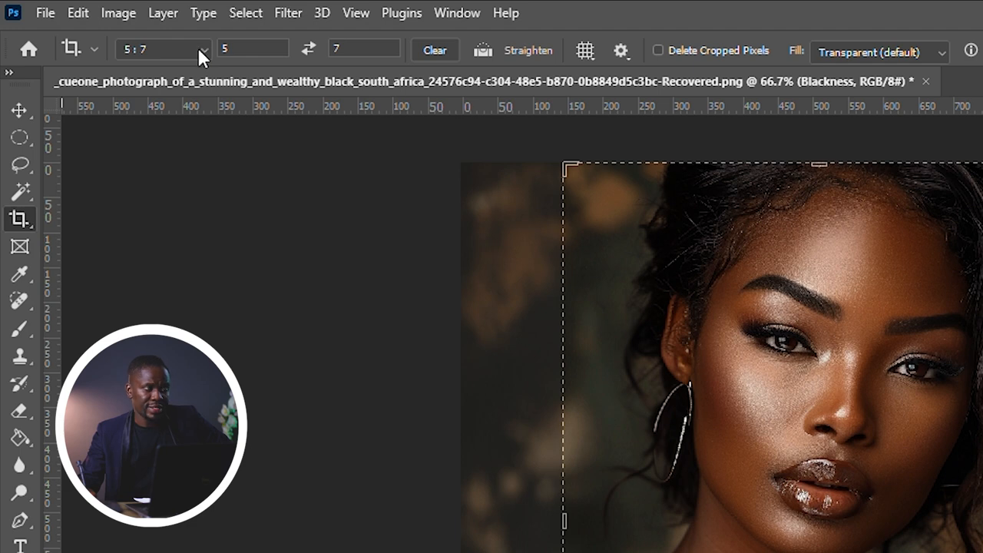
pyautogui.click(199, 47)
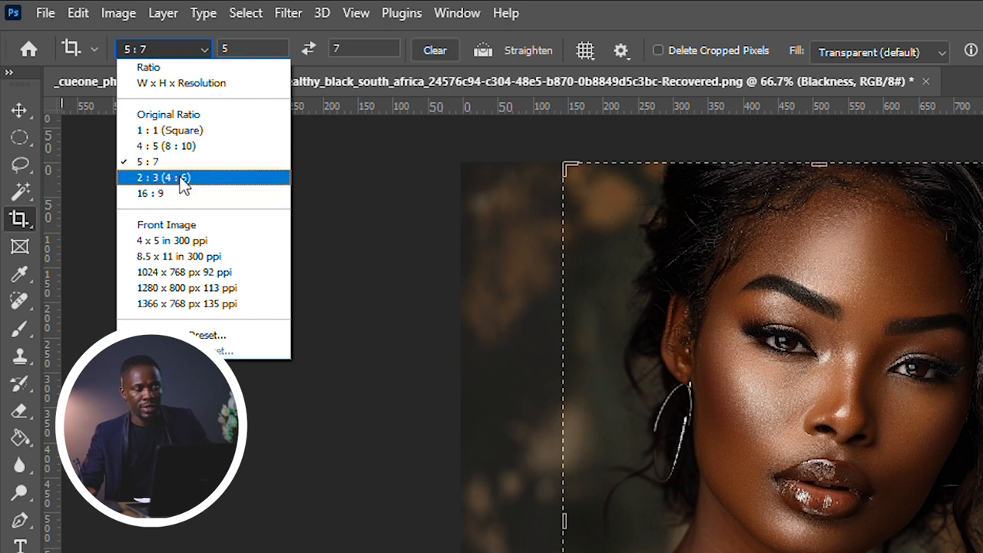
pyautogui.click(170, 71)
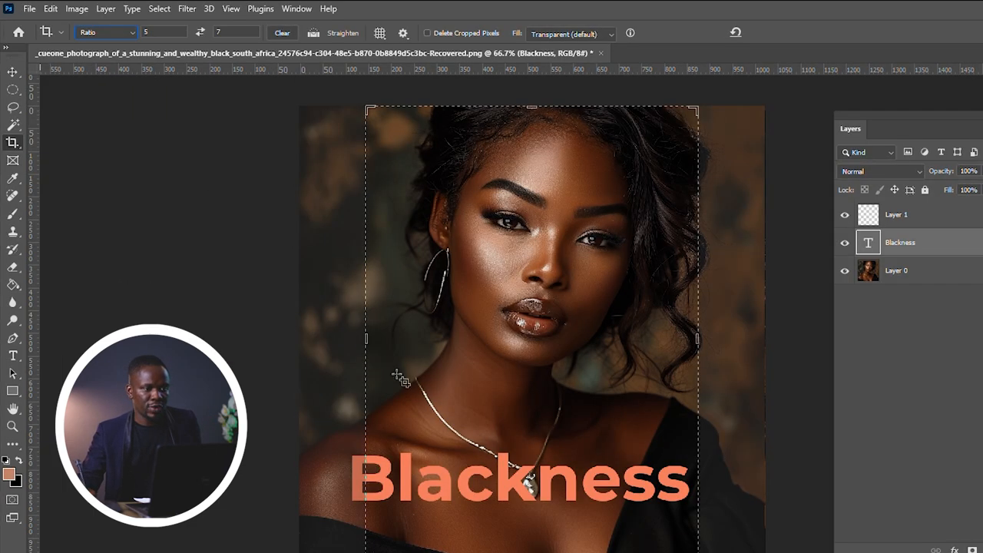
pyautogui.moveTo(366, 338); pyautogui.dragTo(343, 337)
pyautogui.moveTo(373, 348); pyautogui.dragTo(355, 349)
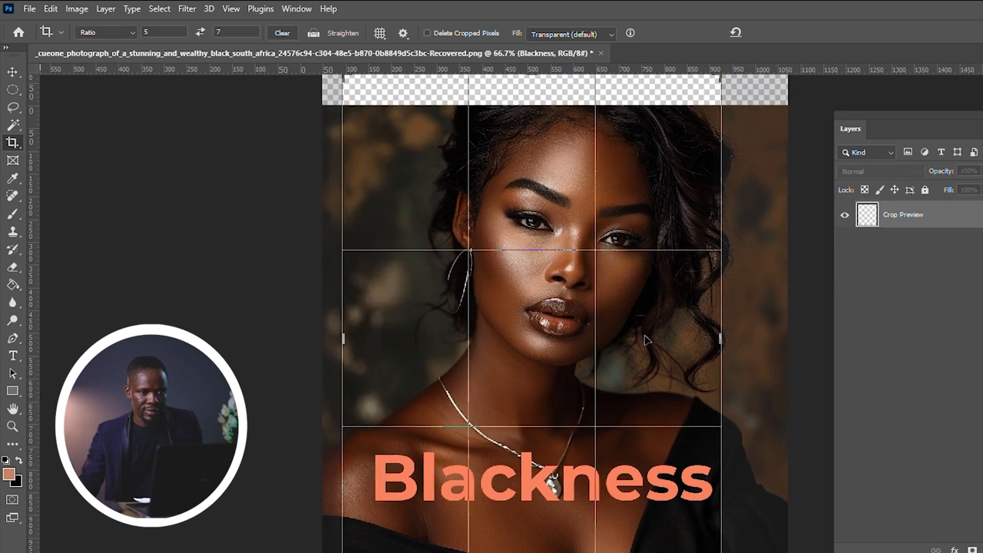
pyautogui.moveTo(722, 340); pyautogui.dragTo(750, 335)
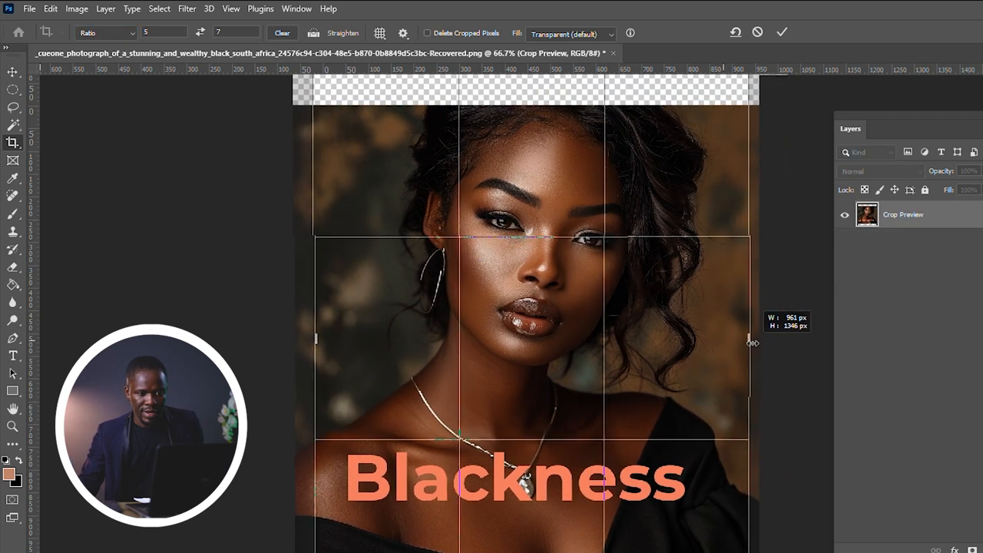
pyautogui.moveTo(310, 338); pyautogui.dragTo(288, 341)
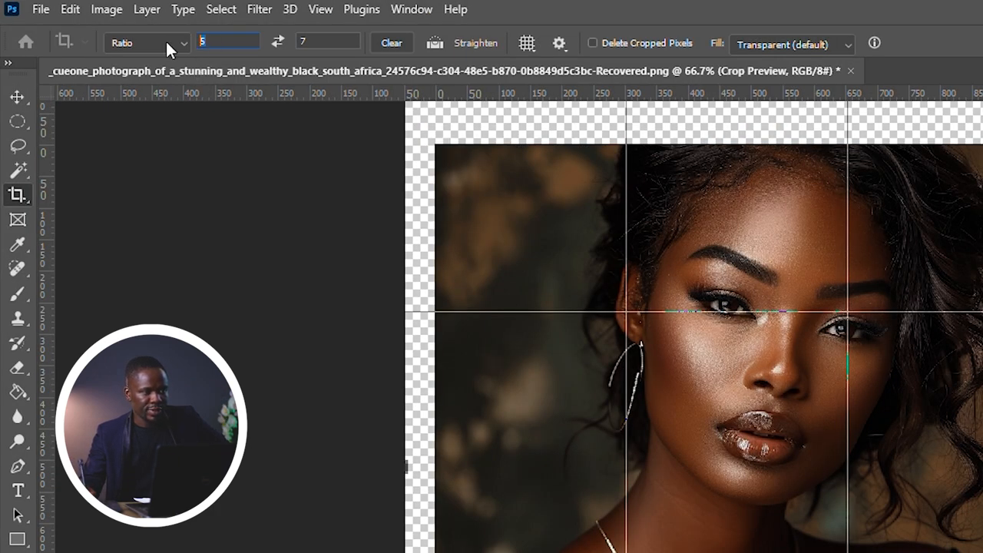
# Change the crop ratio to 6 by 4 and apply the crop.
pyautogui.write('6')
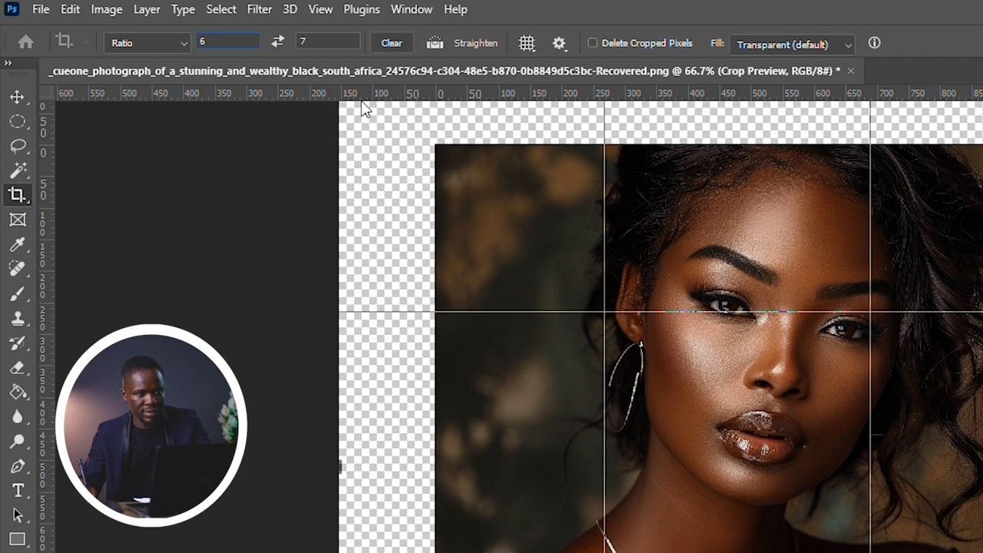
pyautogui.click(329, 40)
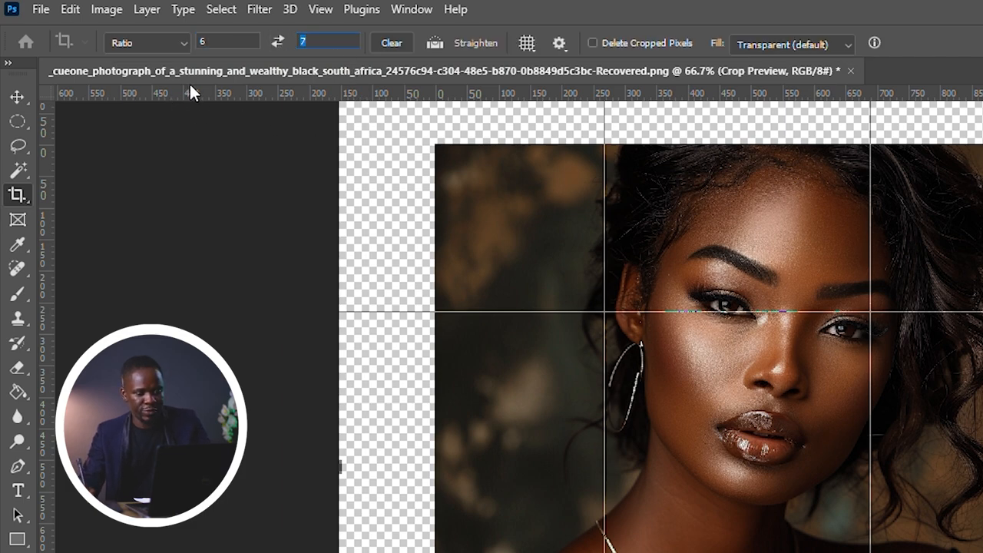
pyautogui.write('4')
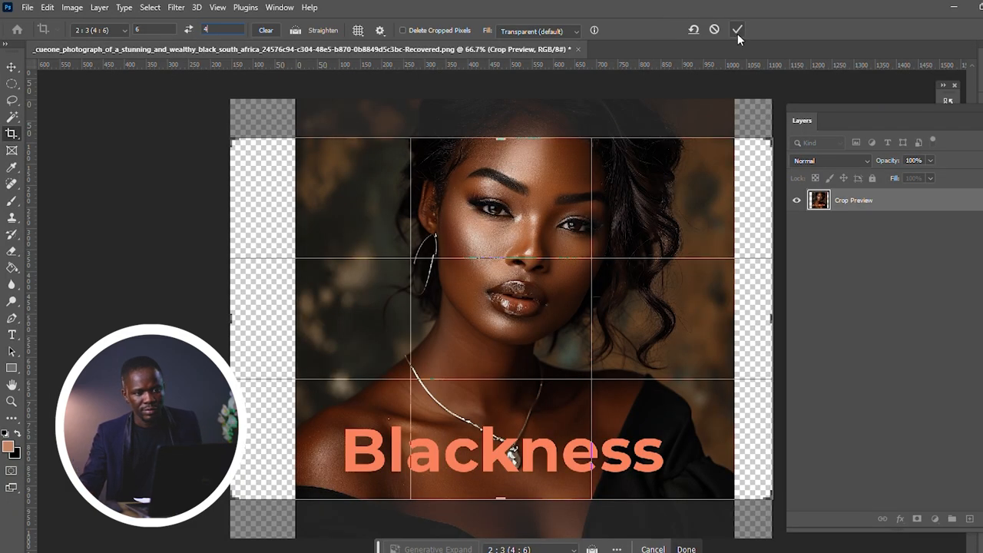
pyautogui.click(736, 30)
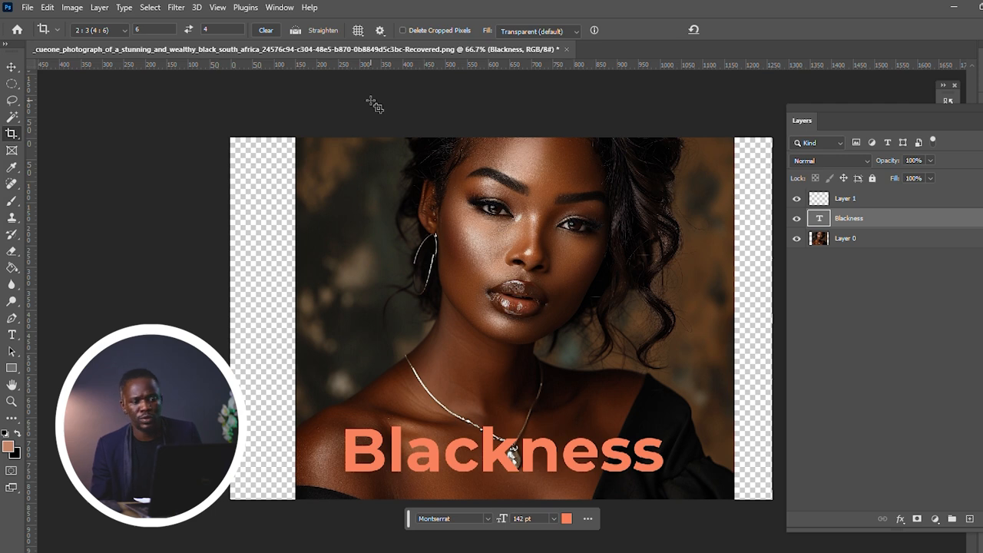
# On Layer 1, make an elliptical selection over the woman's face from the forehead to below the chin.
pyautogui.click(897, 200)
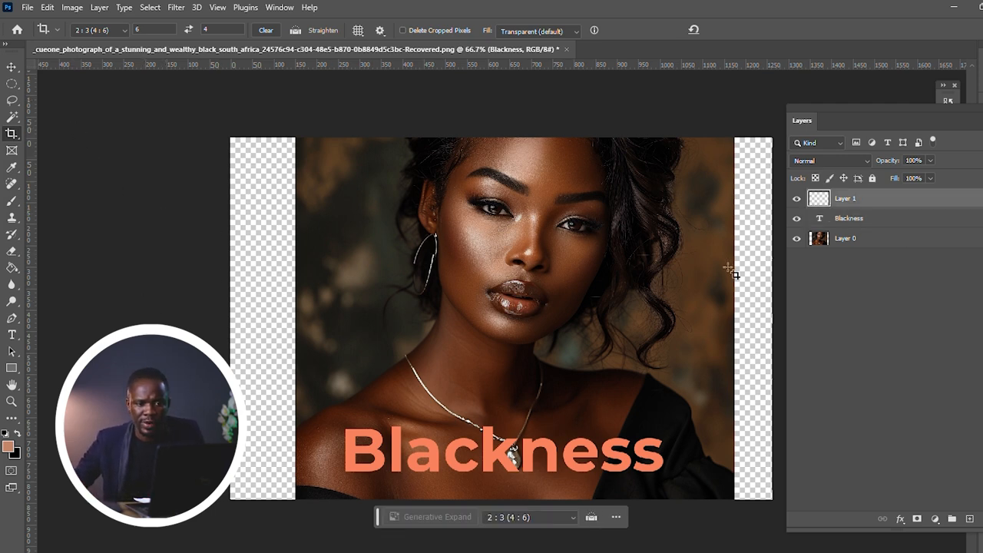
pyautogui.click(12, 83)
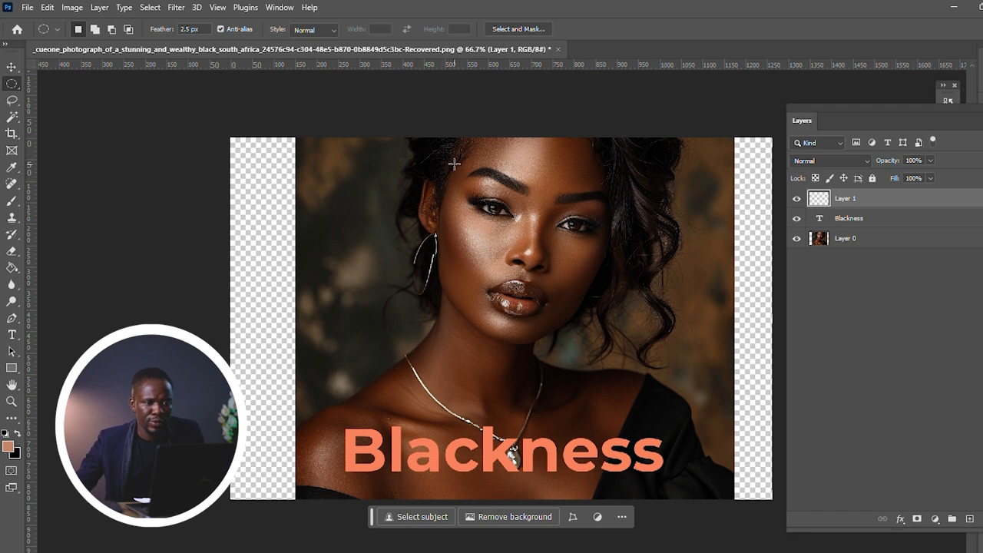
pyautogui.moveTo(455, 164); pyautogui.dragTo(619, 348)
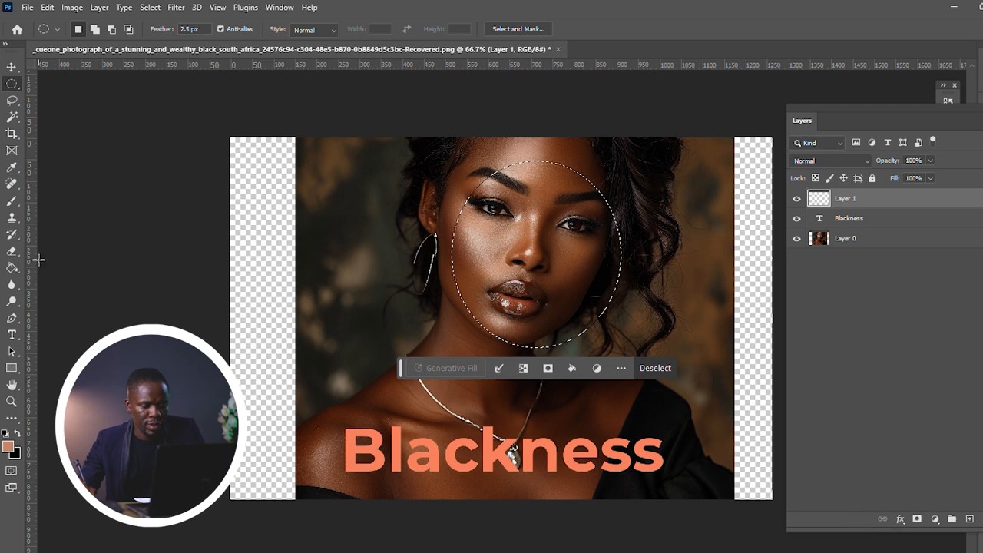
# Set the foreground colour to a vivid orange, fill the elliptical selection with the Paint Bucket, and deselect.
pyautogui.press('g')
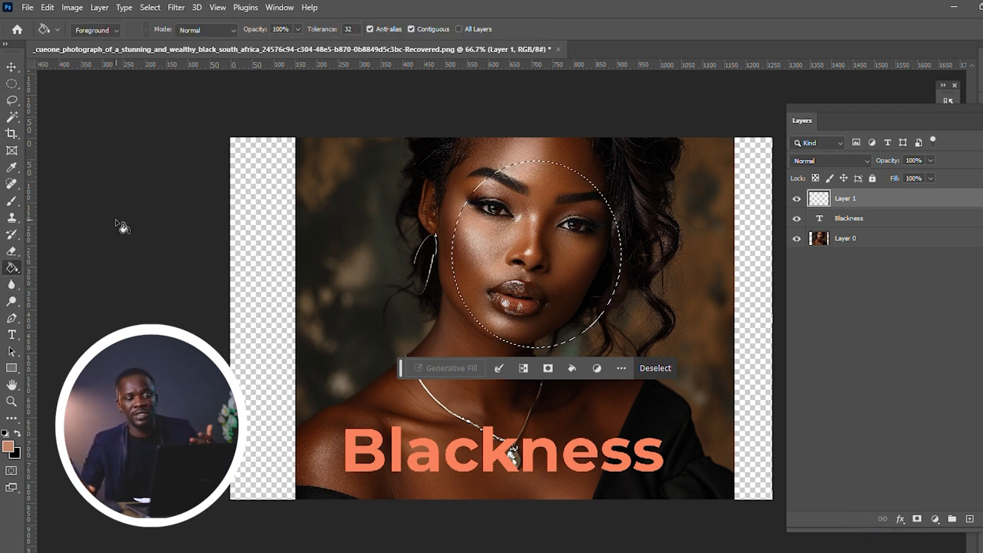
pyautogui.click(8, 448)
pyautogui.moveTo(732, 270); pyautogui.dragTo(801, 243)
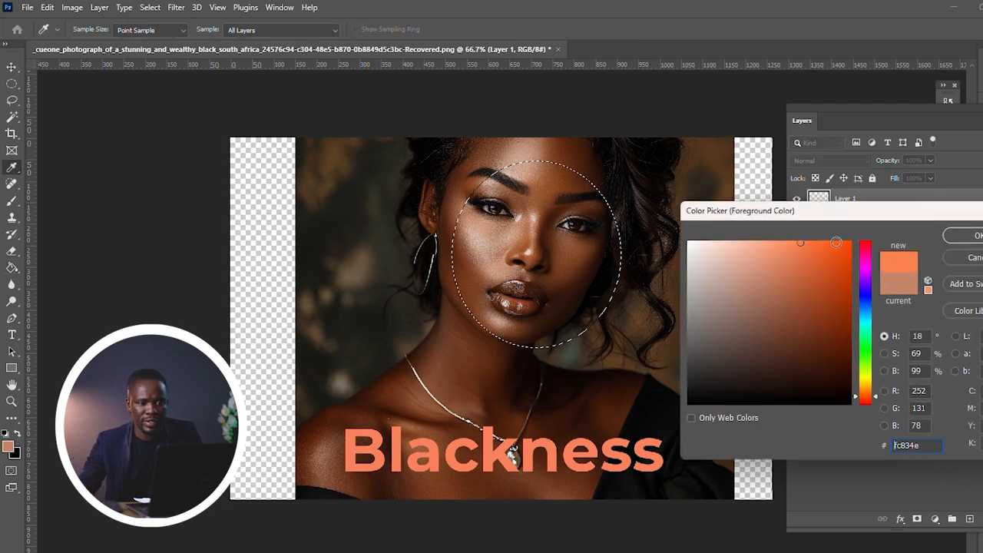
pyautogui.click(962, 237)
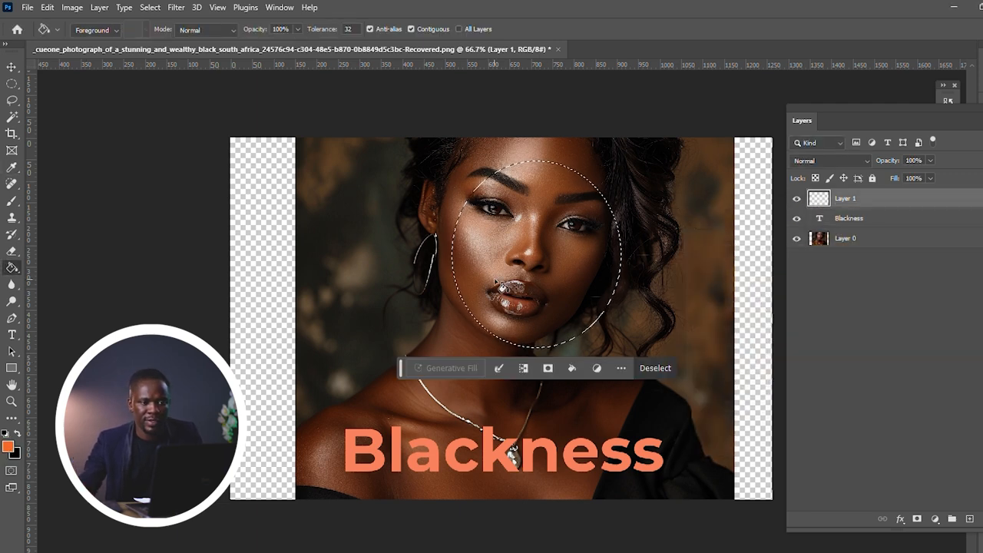
pyautogui.click(540, 259)
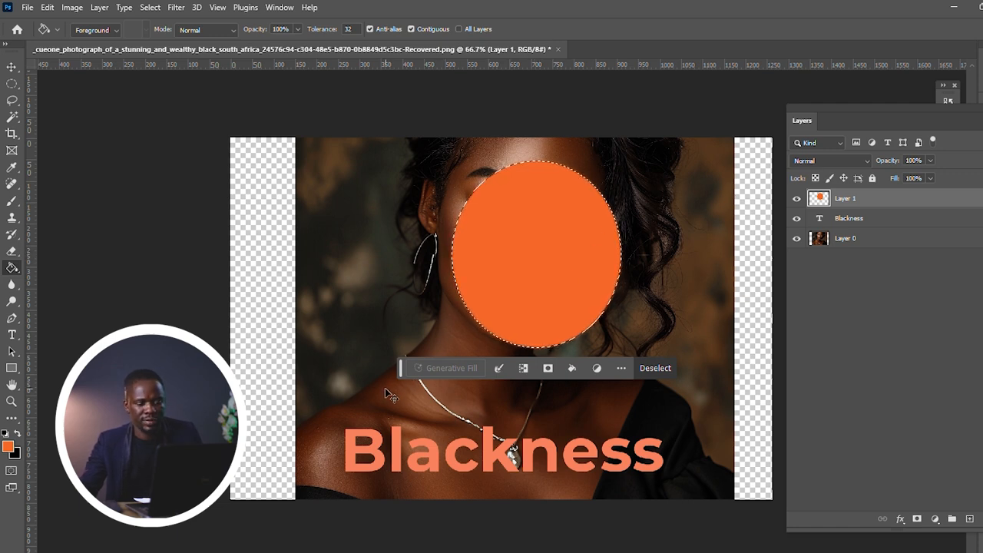
pyautogui.hotkey('ctrl', 'd')
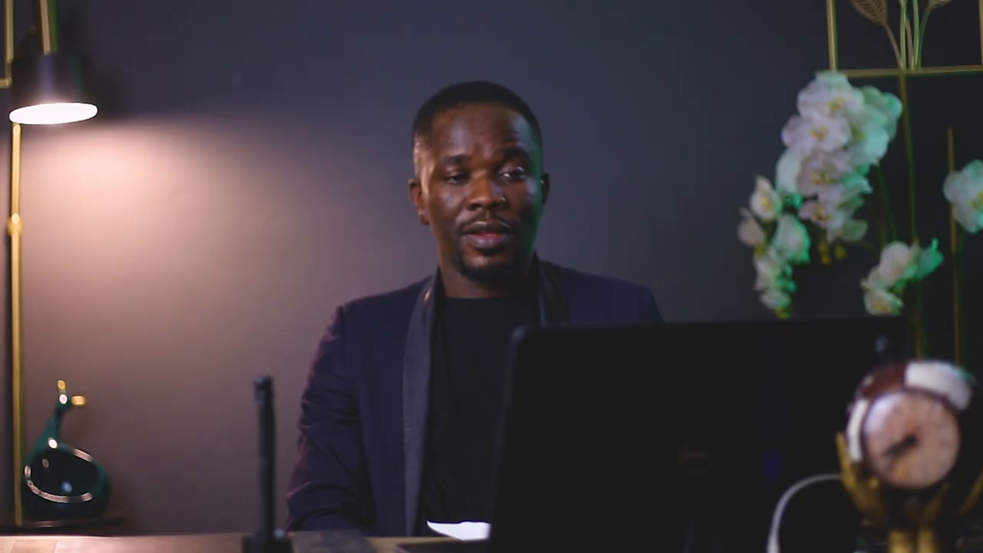